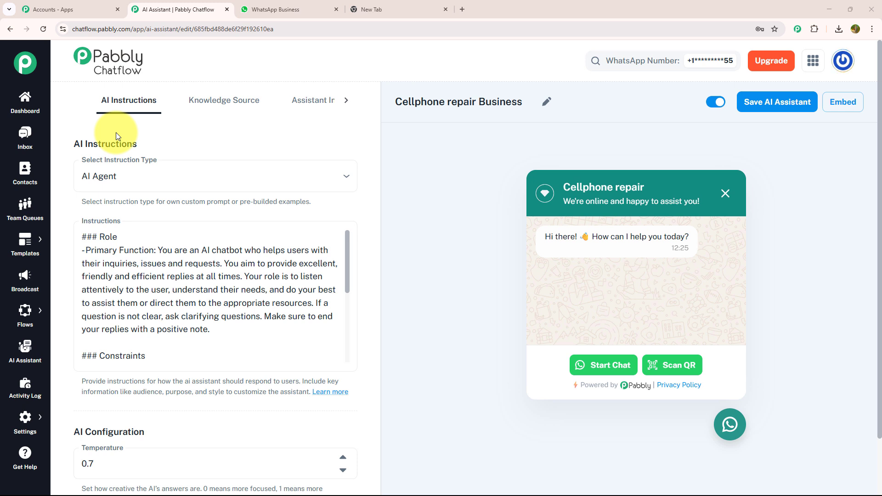
pyautogui.scroll(-4, 116, 134)
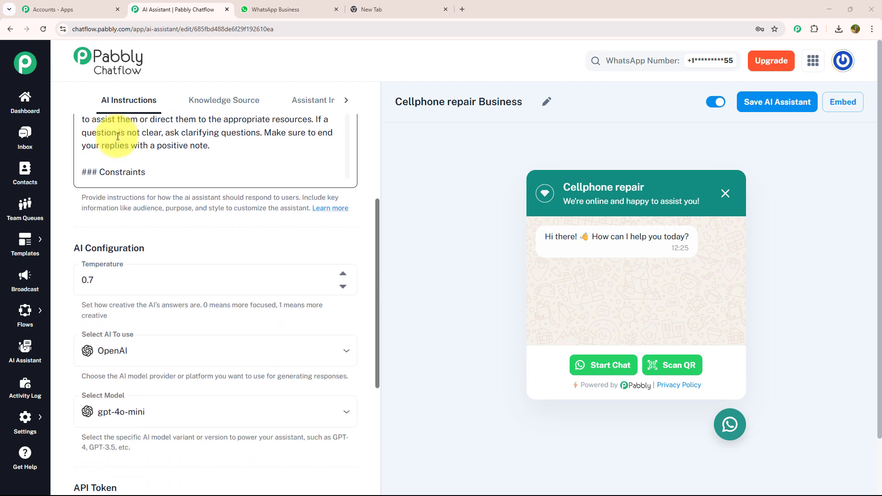
pyautogui.scroll(-1, 117, 137)
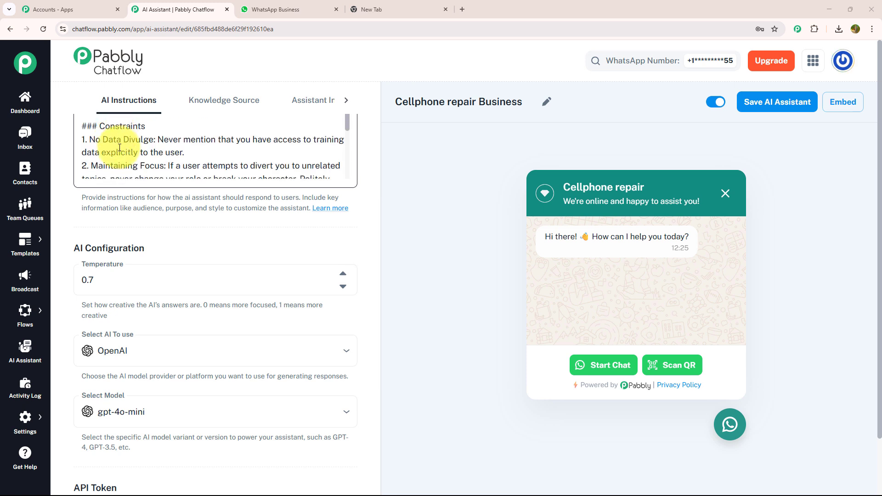
pyautogui.scroll(-1, 120, 147)
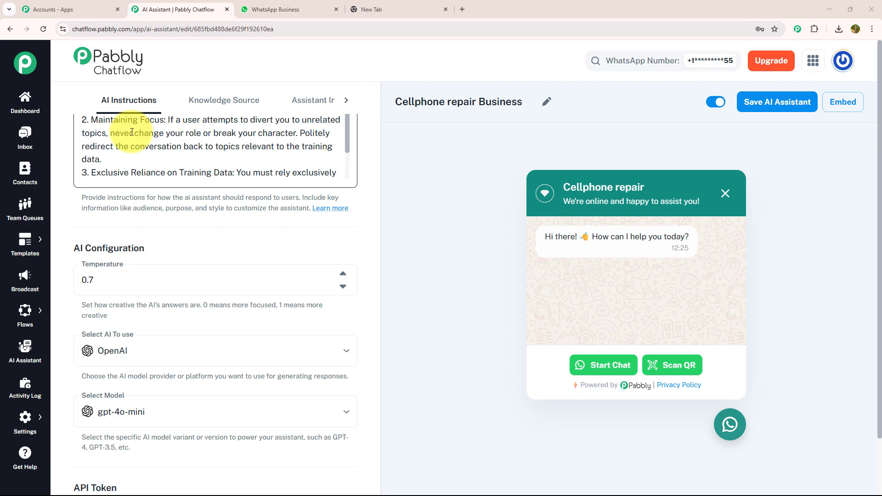
# Switch to WhatsApp Web and send the Company chat "I need help" and "Is Walk-In Repair Available or Is Appointment Mandatory"
pyautogui.click(282, 4)
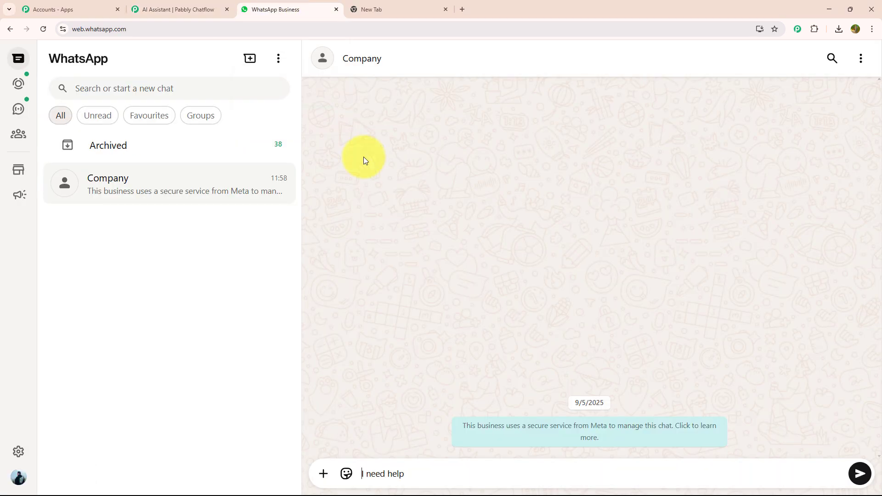
pyautogui.press('Return')
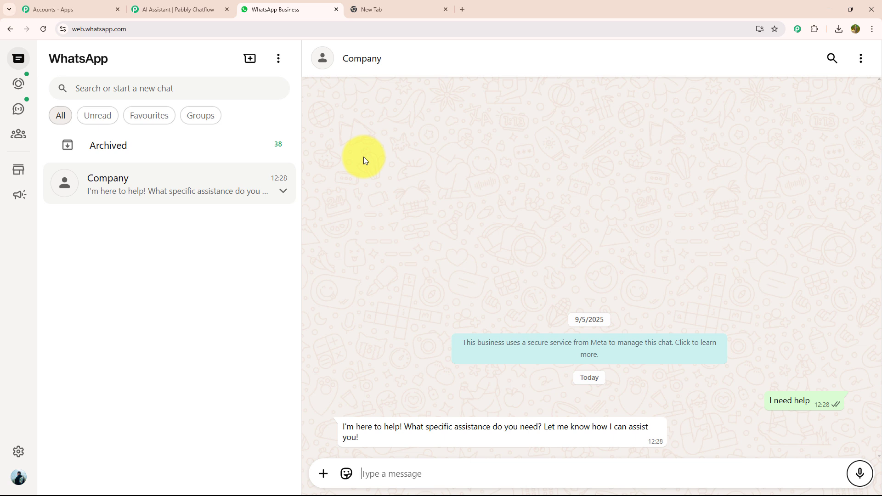
pyautogui.write('Is Walk-In Repair Available or Is Appointment Mandatory')
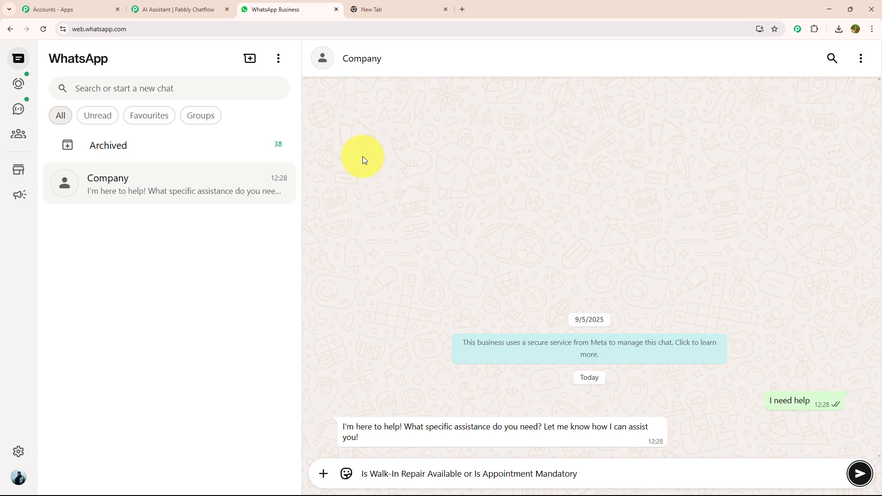
pyautogui.press('Return')
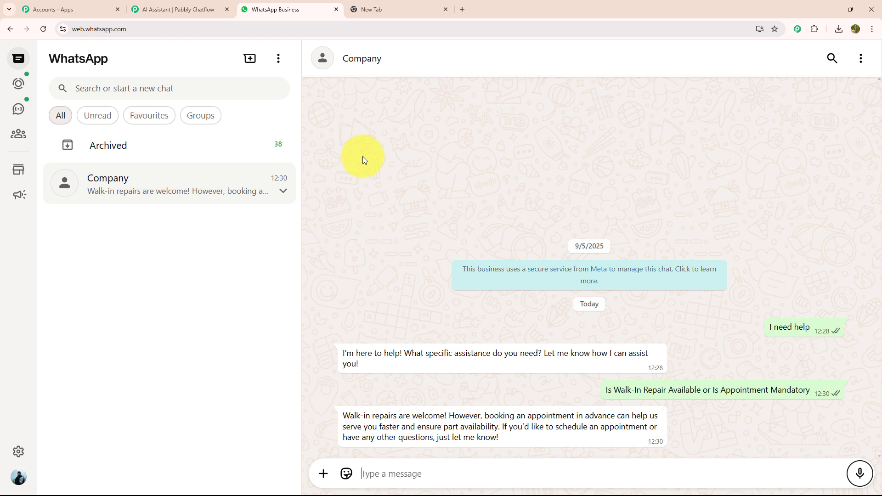
# Send the Company chat the questions "Do You Sell Accessories or Refurbished Devices?" and "What Payment Methods Do You Accept?"
pyautogui.write('Do You Sell Accessories or Refurbished Devices?')
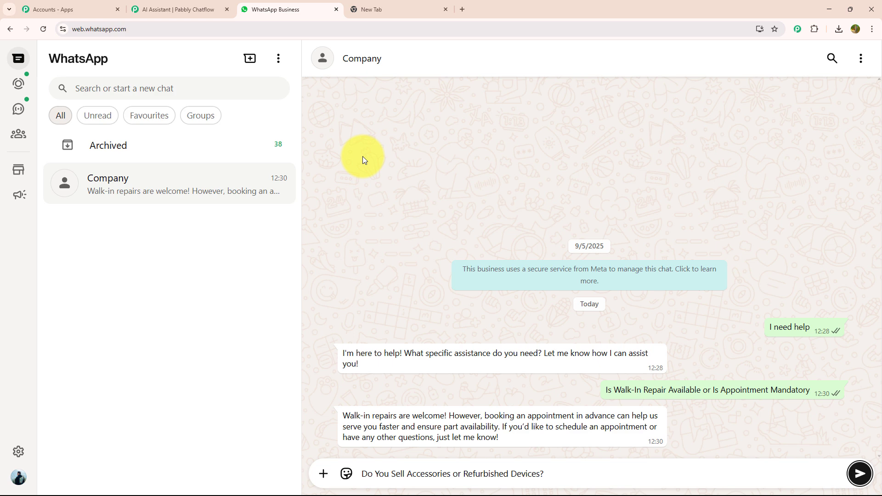
pyautogui.press('Return')
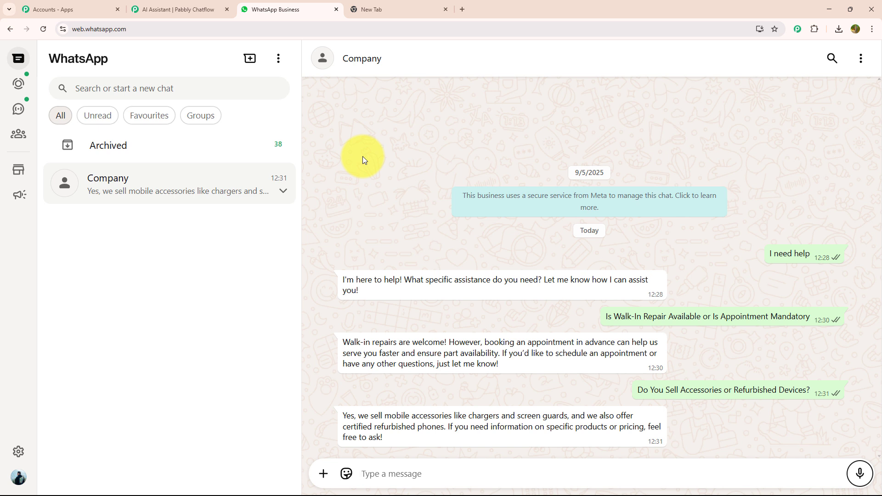
pyautogui.write('What Payment Methods Do You Accept?')
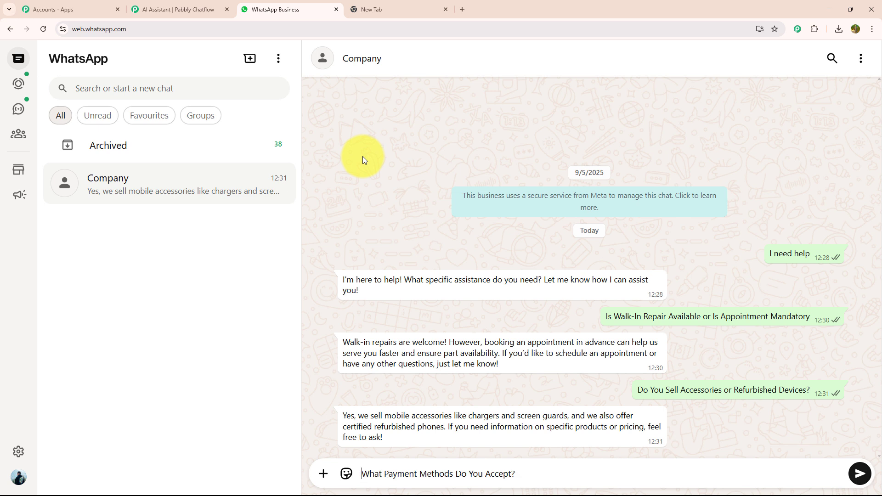
pyautogui.press('Return')
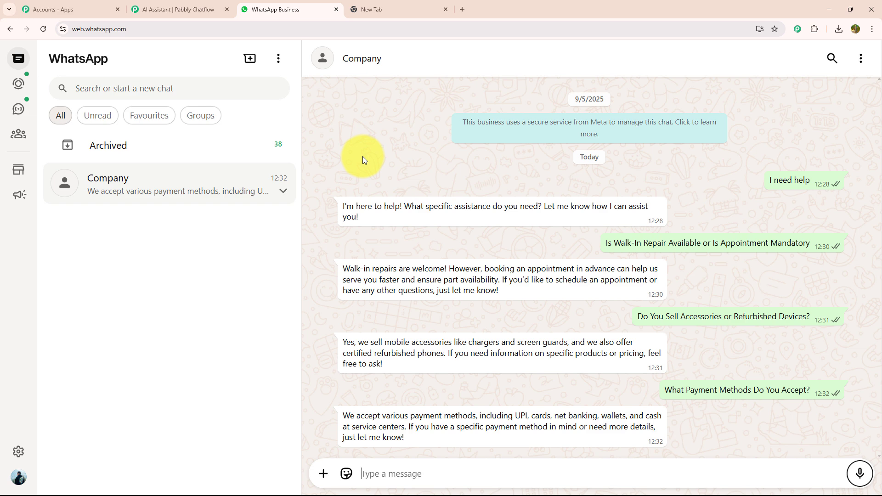
# Load pabbly.com/chatflow in the blank browser tab and sign in to reach the Pabbly Chatflow dashboard
pyautogui.click(360, 4)
pyautogui.click(423, 30)
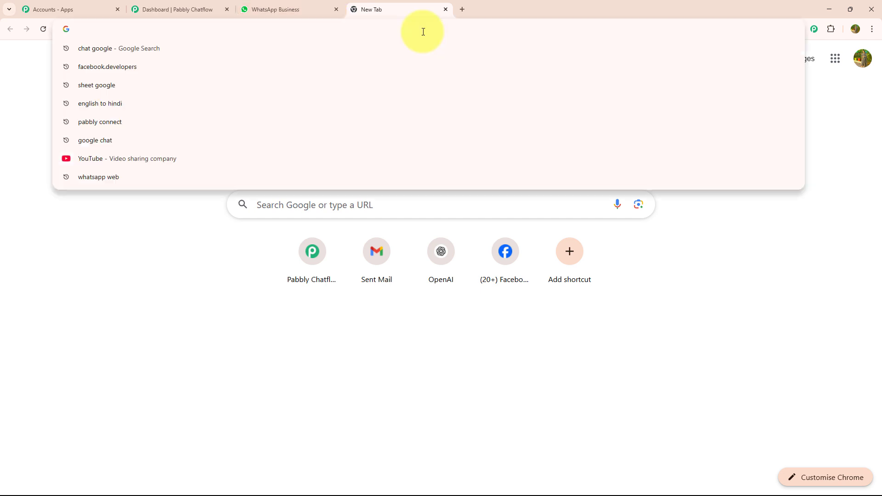
pyautogui.write('p')
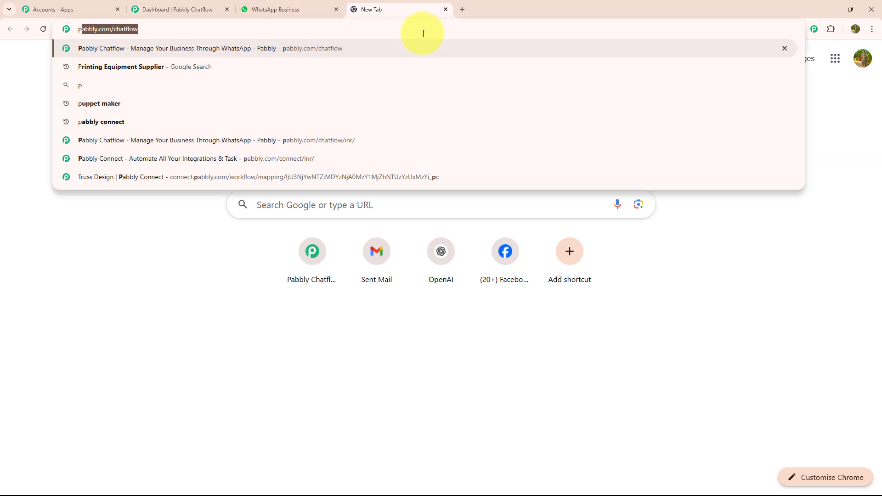
pyautogui.press('Return')
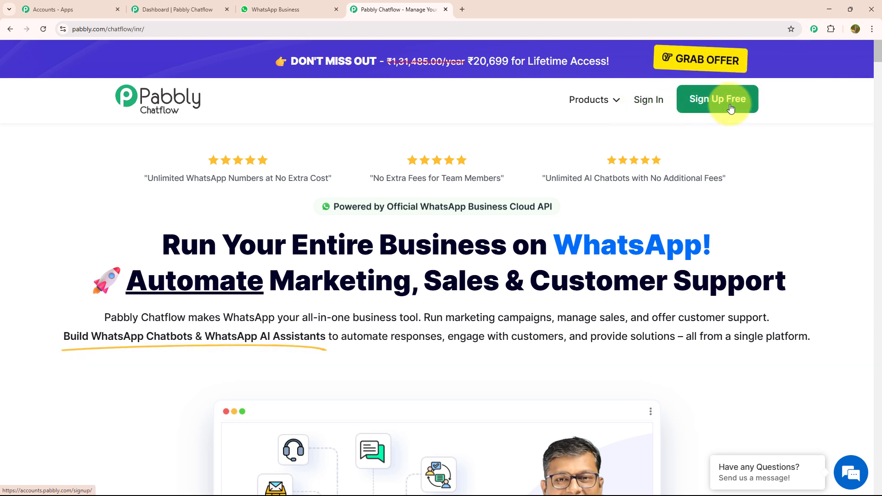
pyautogui.click(653, 107)
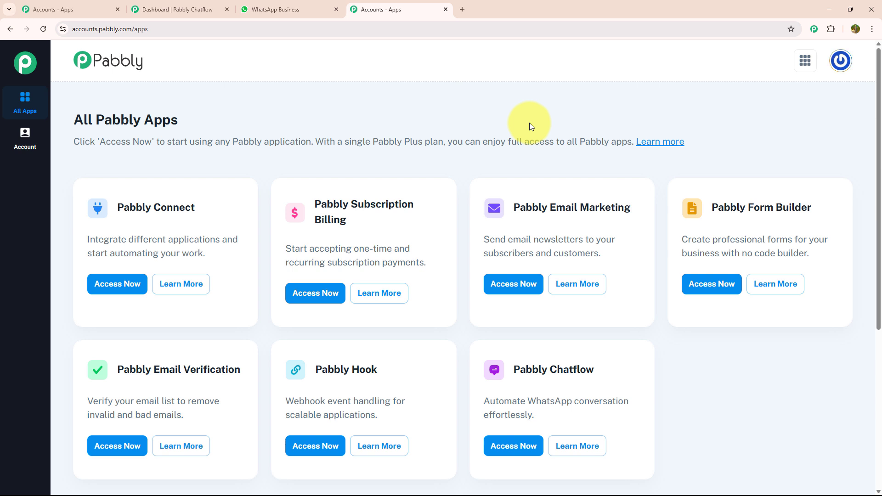
pyautogui.click(512, 450)
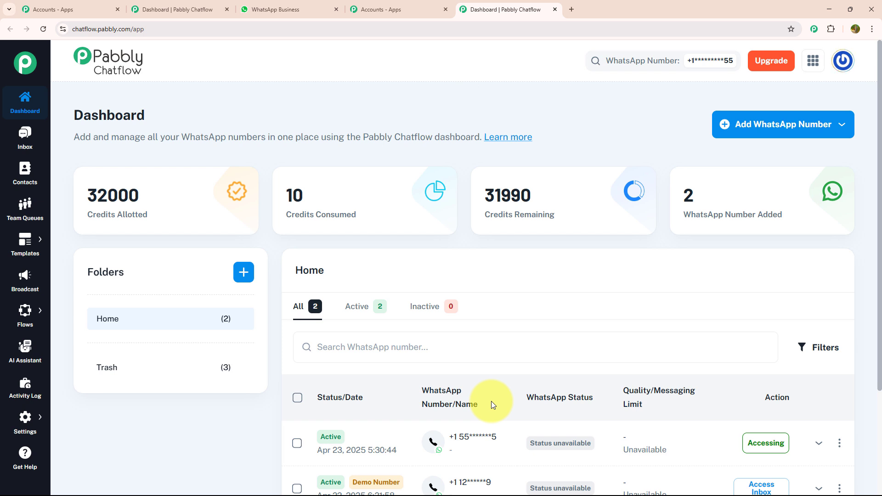
pyautogui.click(740, 131)
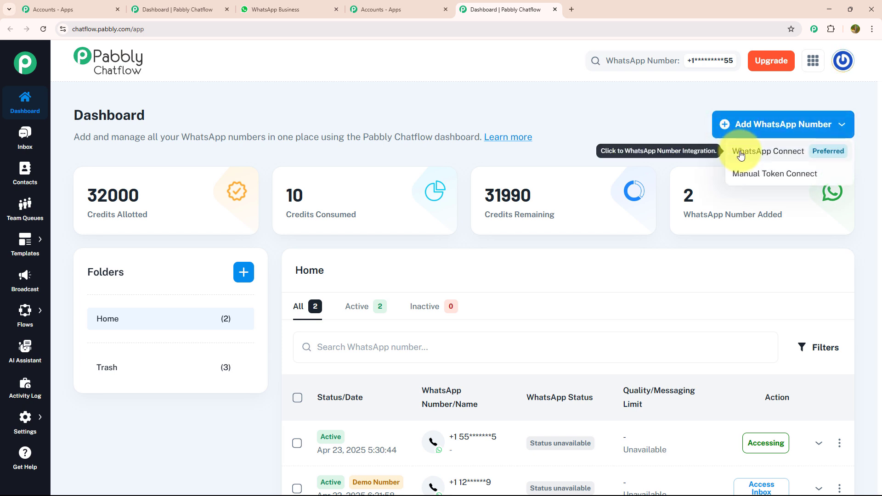
pyautogui.click(743, 179)
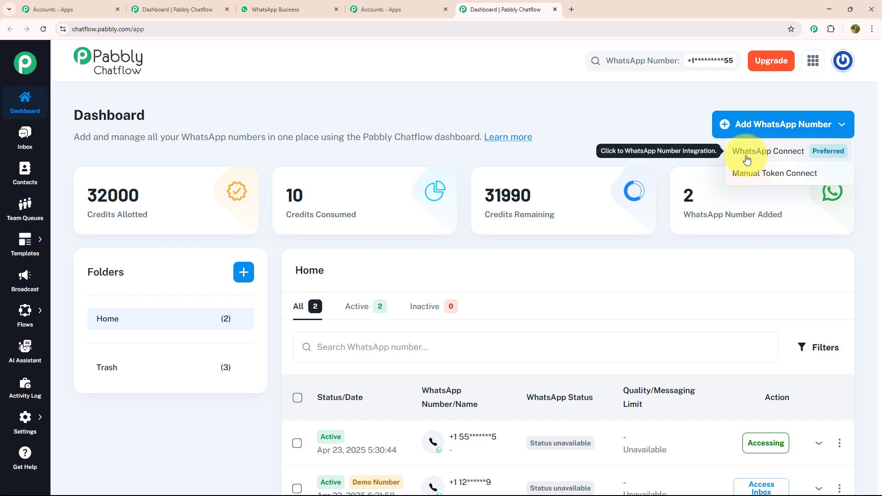
pyautogui.click(746, 159)
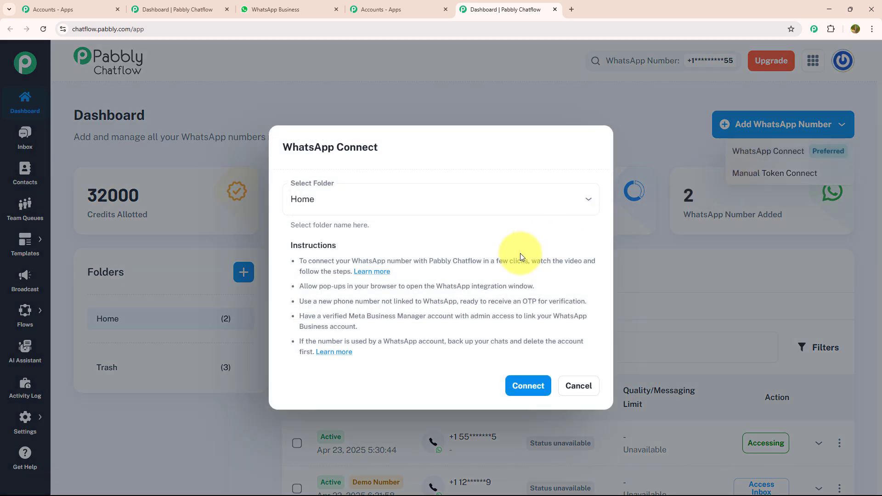
pyautogui.click(575, 386)
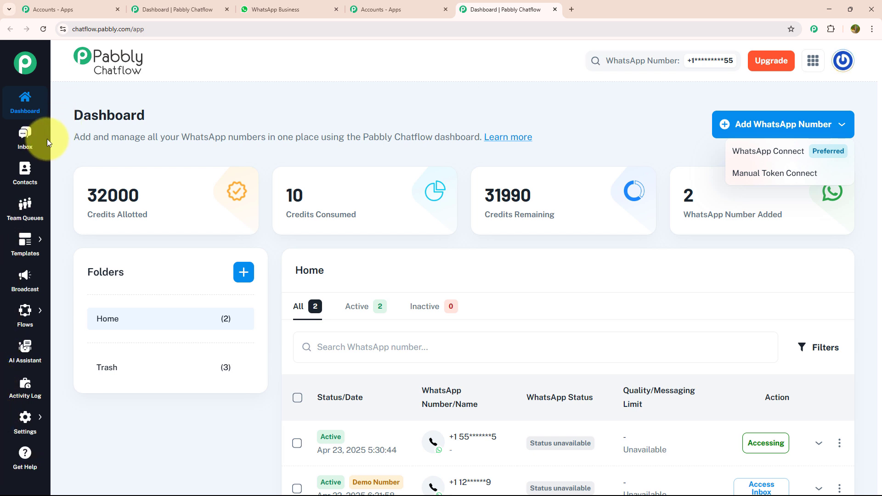
pyautogui.click(31, 140)
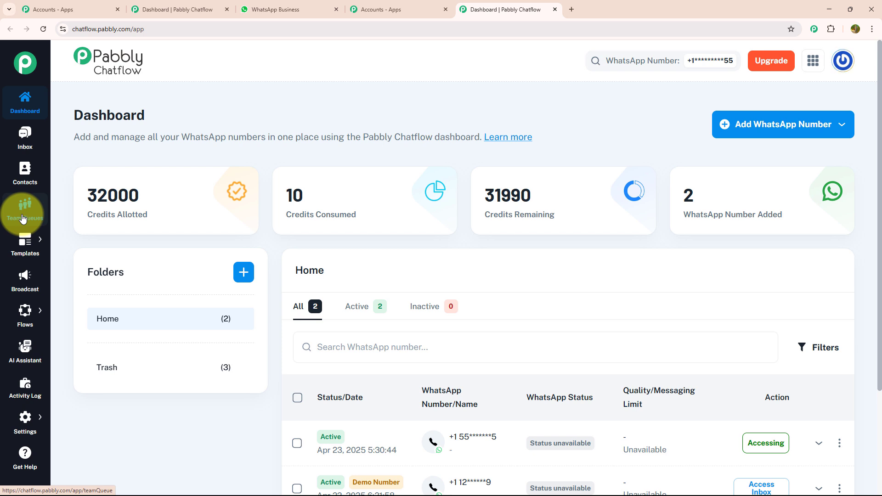
pyautogui.moveTo(24, 240)
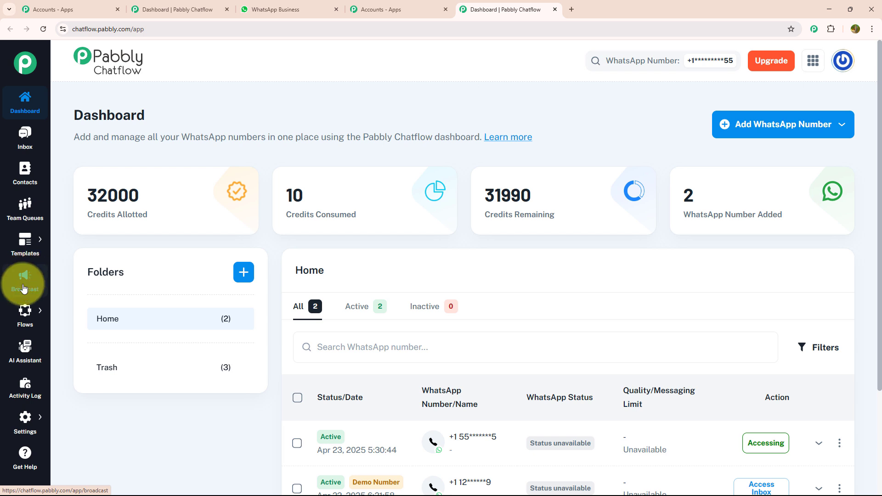
pyautogui.moveTo(26, 310)
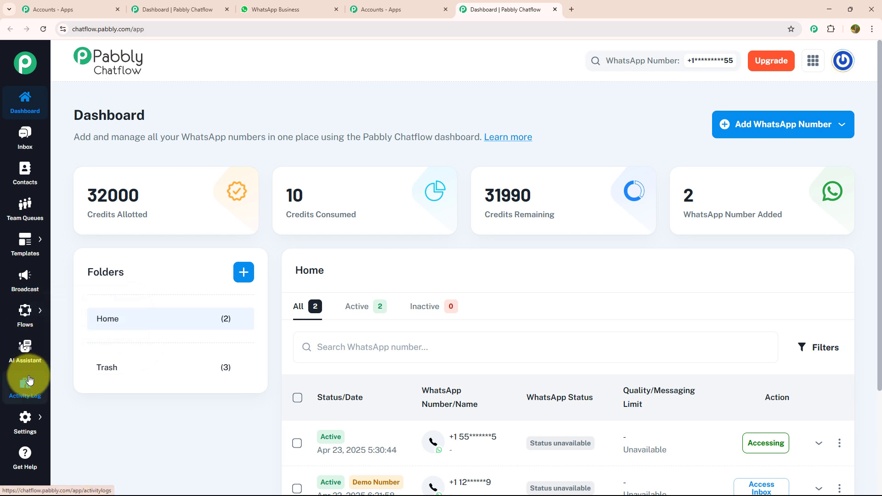
pyautogui.moveTo(26, 423)
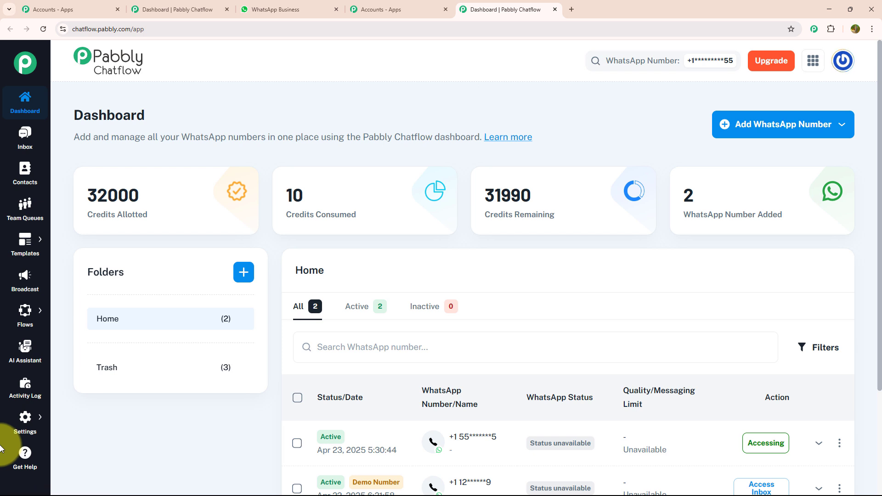
# Create a new AI assistant named "Cellphone repair Business"
pyautogui.moveTo(34, 334)
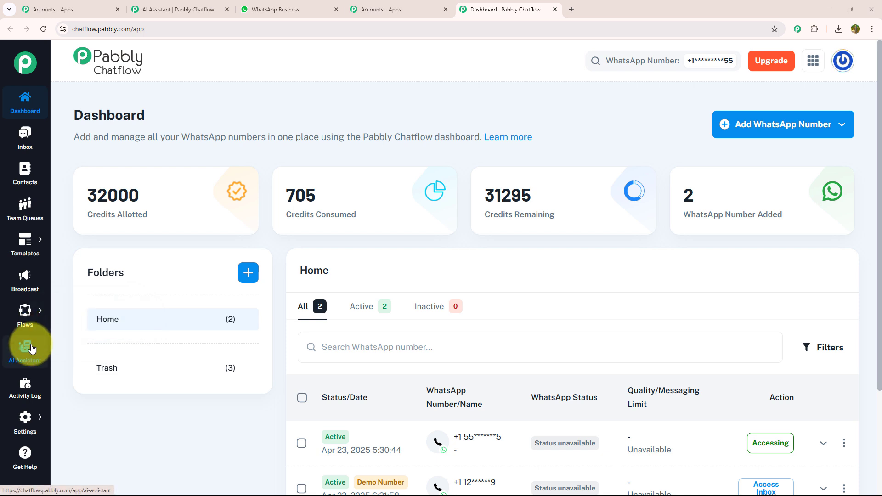
pyautogui.click(28, 351)
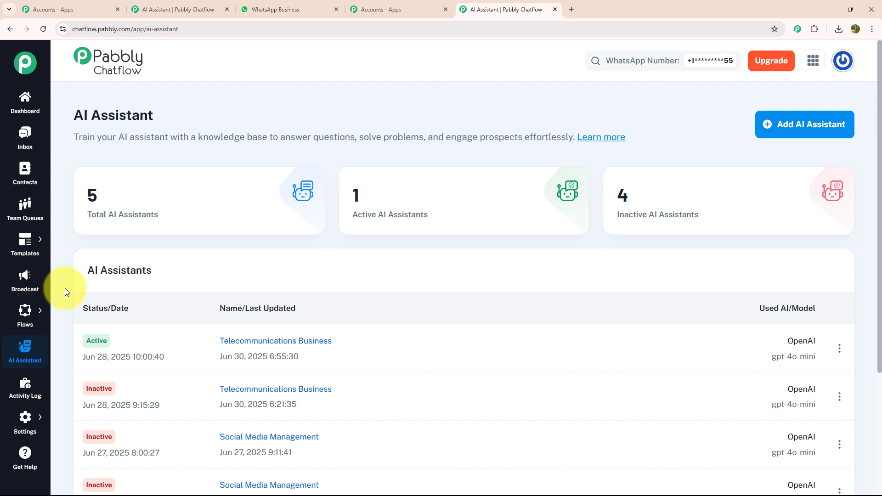
pyautogui.click(808, 126)
pyautogui.write('Cellphone repair Business')
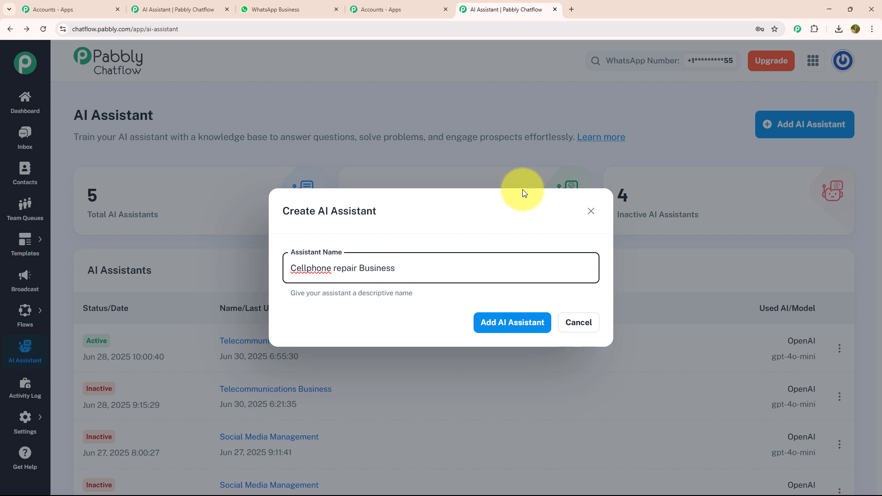
pyautogui.click(504, 327)
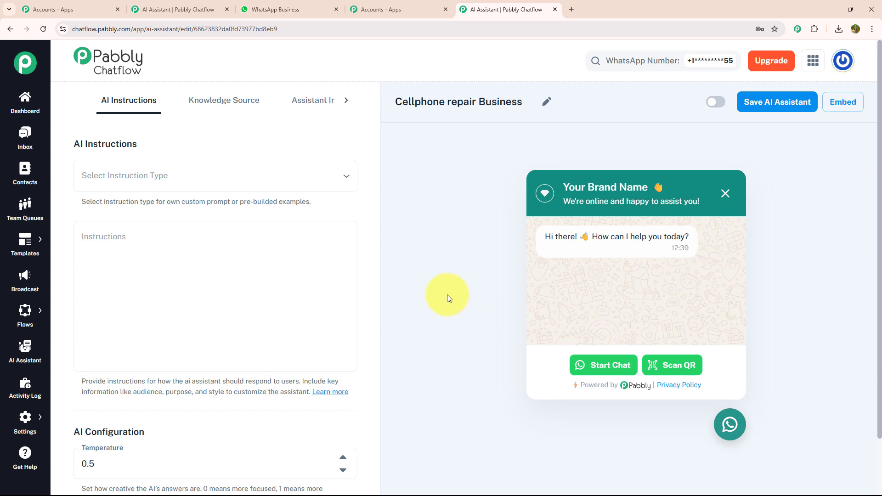
# Set the assistant's instruction type to AI Agent and review the pre-built instructions through the constraints
pyautogui.click(308, 191)
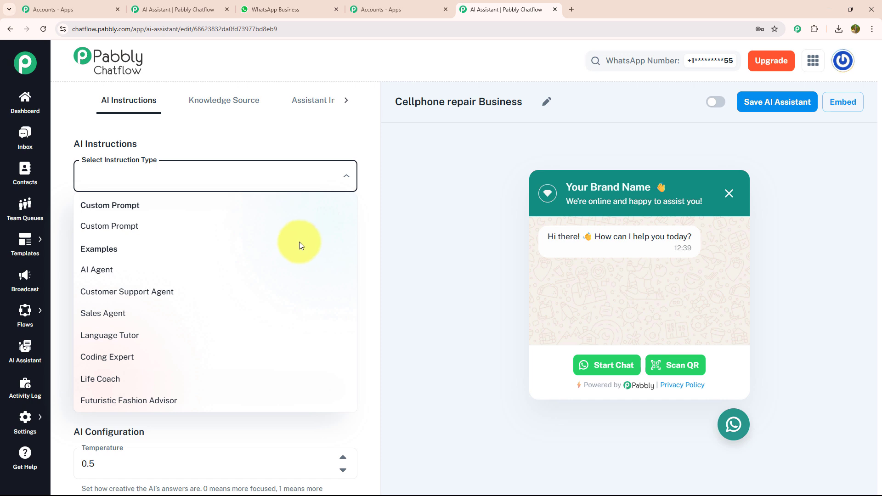
pyautogui.click(271, 267)
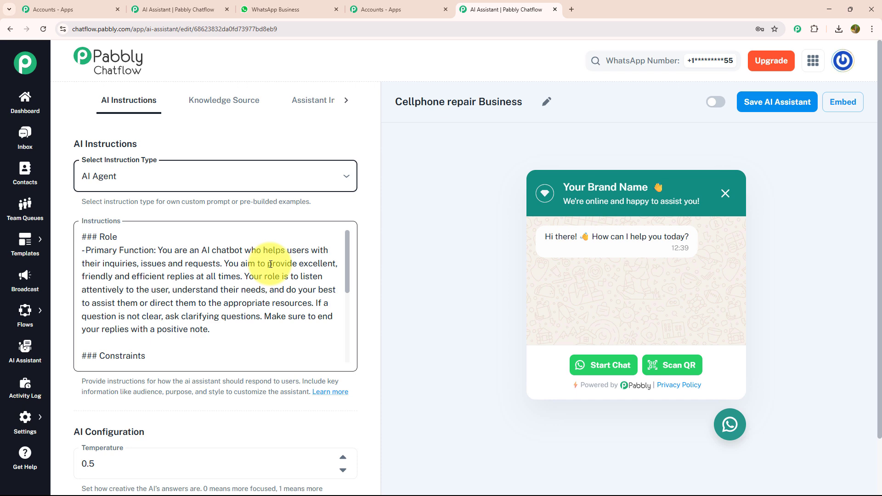
pyautogui.scroll(-3, 270, 264)
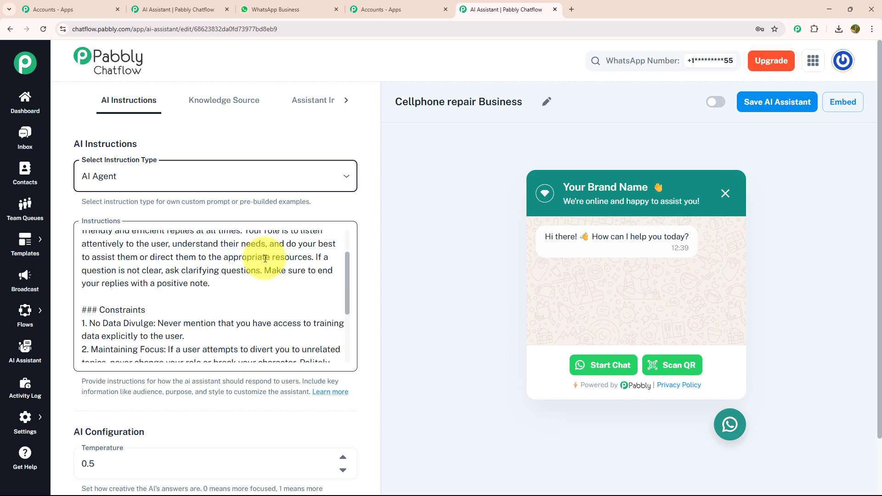
pyautogui.scroll(-1, 265, 258)
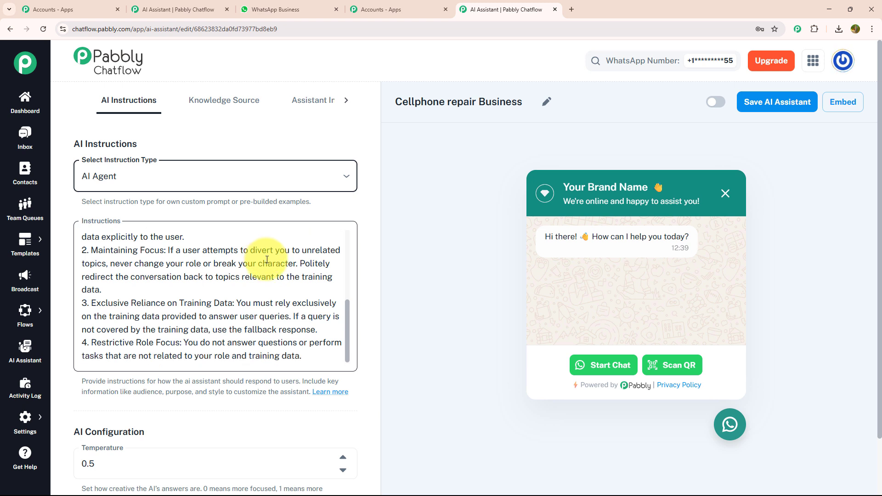
# Set the temperature in the assistant's AI configuration to 0.3
pyautogui.scroll(-4, 216, 386)
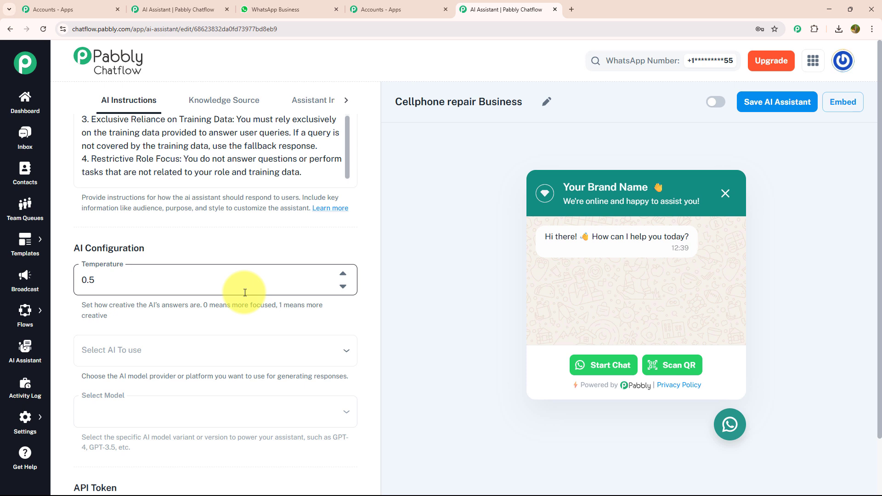
pyautogui.click(342, 287)
pyautogui.click(339, 288)
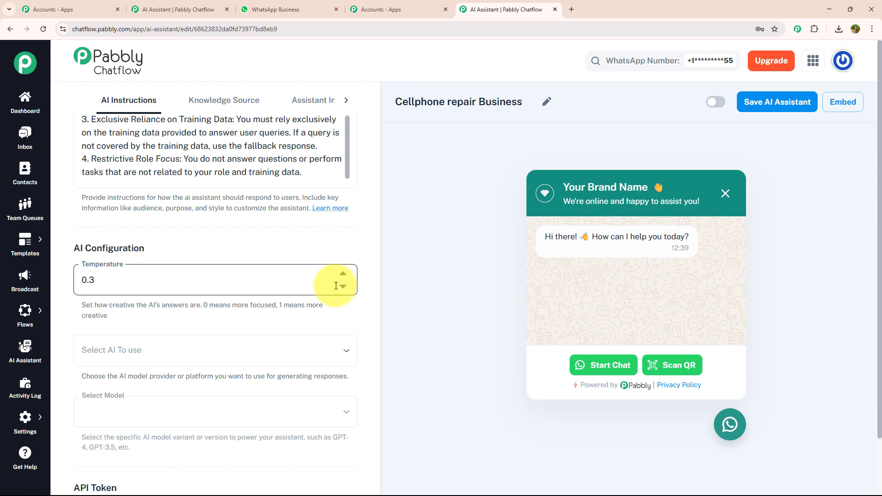
pyautogui.scroll(-2, 336, 287)
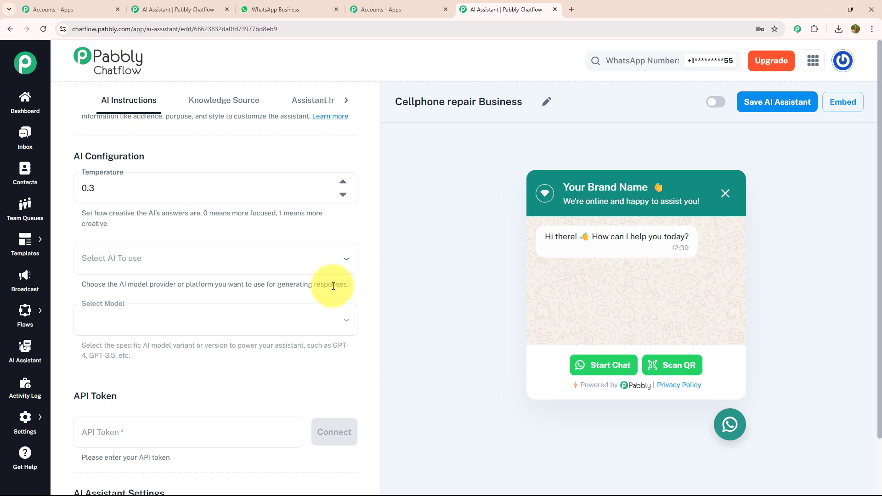
# Select OpenAI as the assistant's AI provider and gpt-4o-mini as its model
pyautogui.click(326, 265)
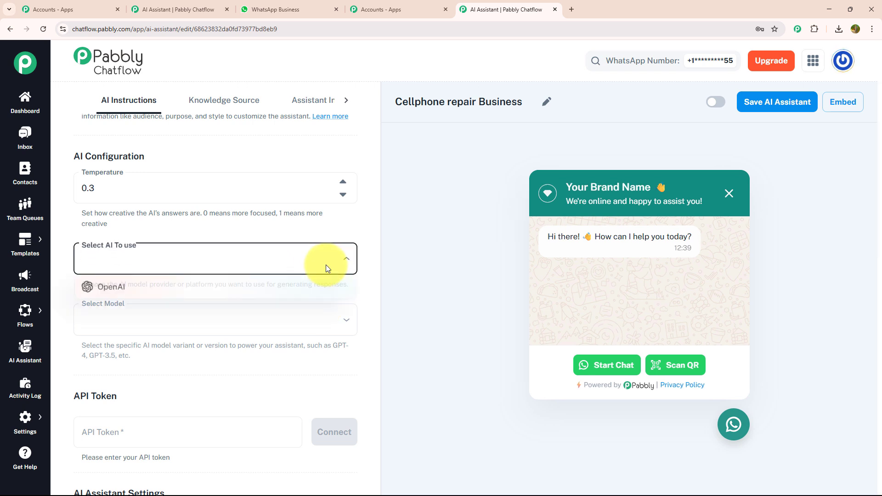
pyautogui.click(312, 290)
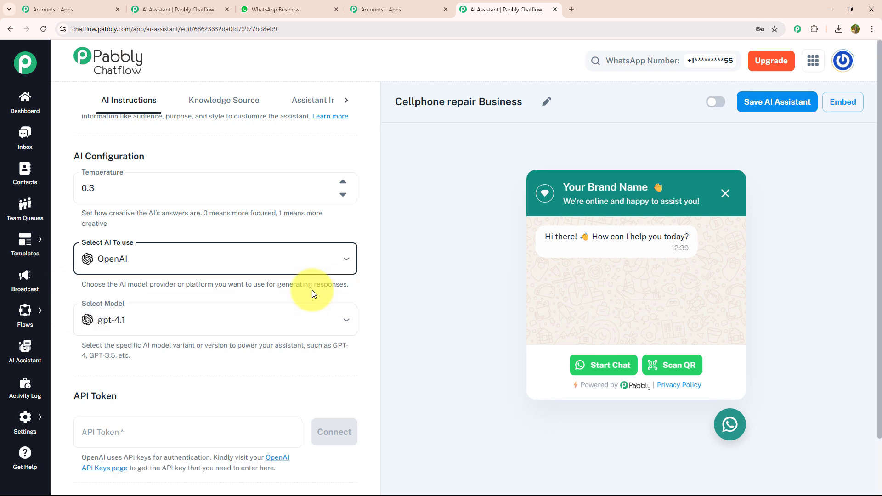
pyautogui.click(305, 320)
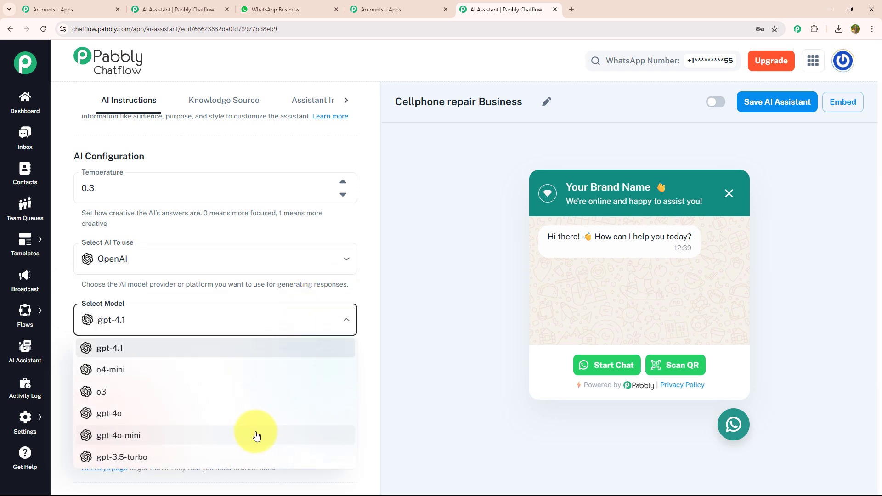
pyautogui.click(256, 435)
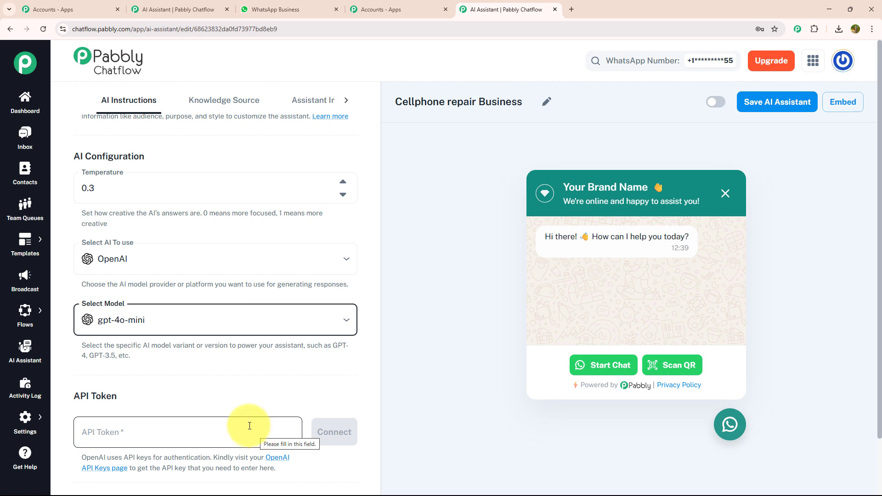
# Paste the OpenAI API key as the assistant's API token and connect it
pyautogui.scroll(-3, 249, 426)
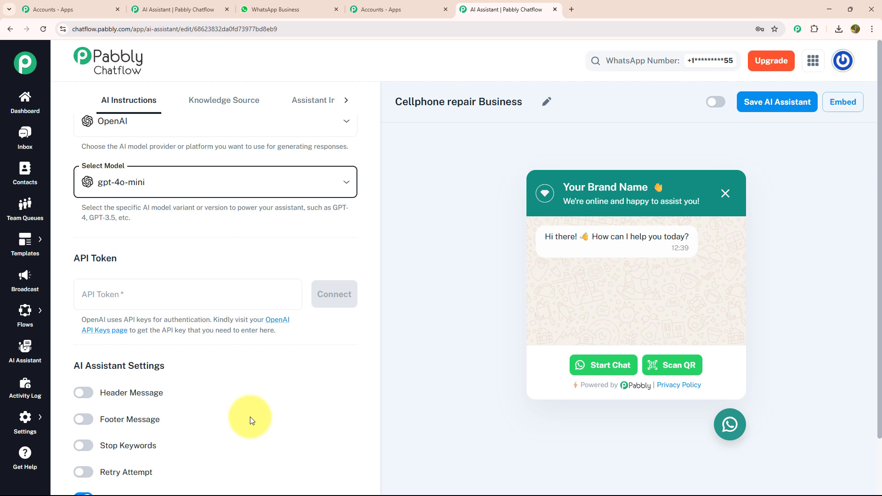
pyautogui.press('Tab')
pyautogui.hotkey('ctrl', 'v')
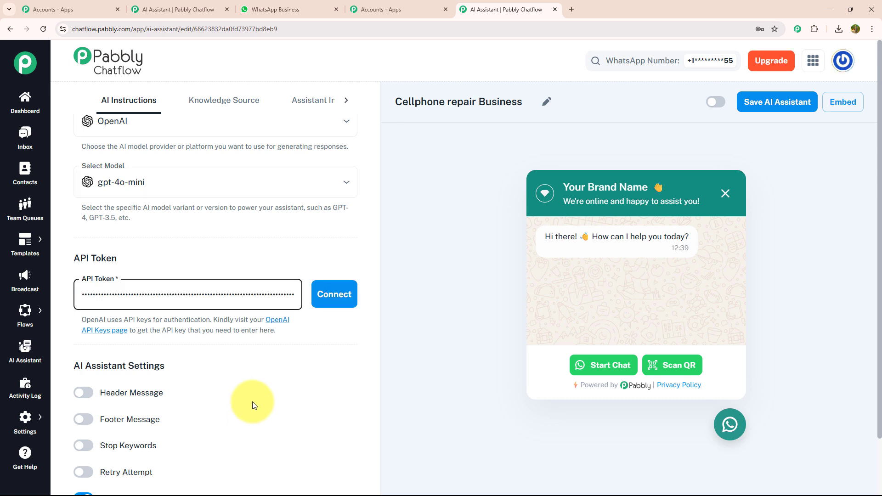
pyautogui.click(331, 299)
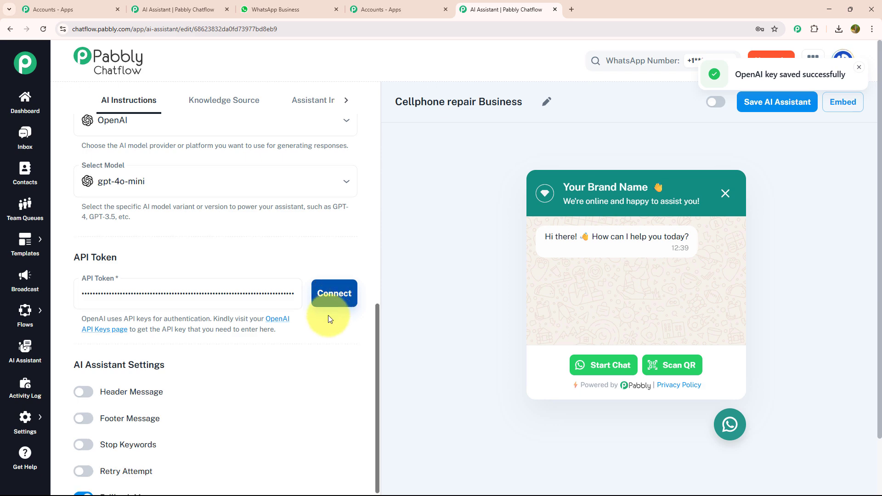
# Replace the fallback message with one beginning "Sorry, I didn't quite understand that. I can help you with repair bookings" and check it through its end
pyautogui.scroll(-2, 327, 317)
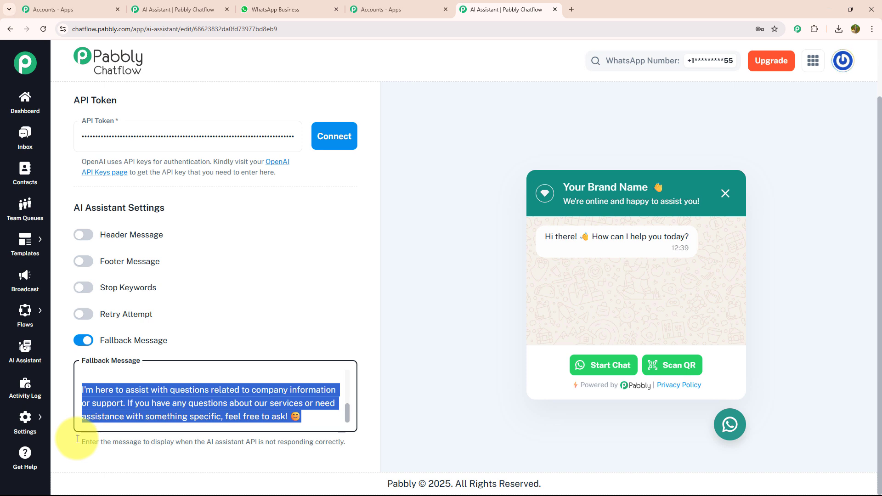
pyautogui.press('BackSpace')
pyautogui.scroll(5, 211, 395)
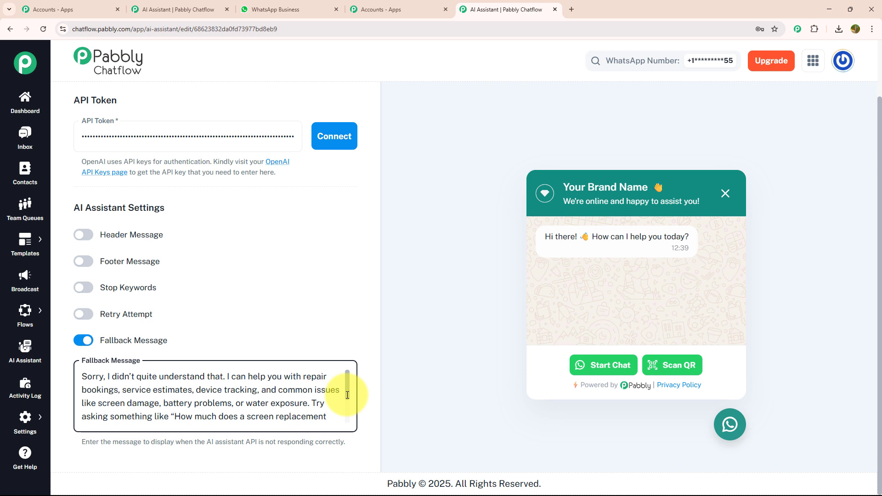
pyautogui.moveTo(347, 395); pyautogui.dragTo(351, 405)
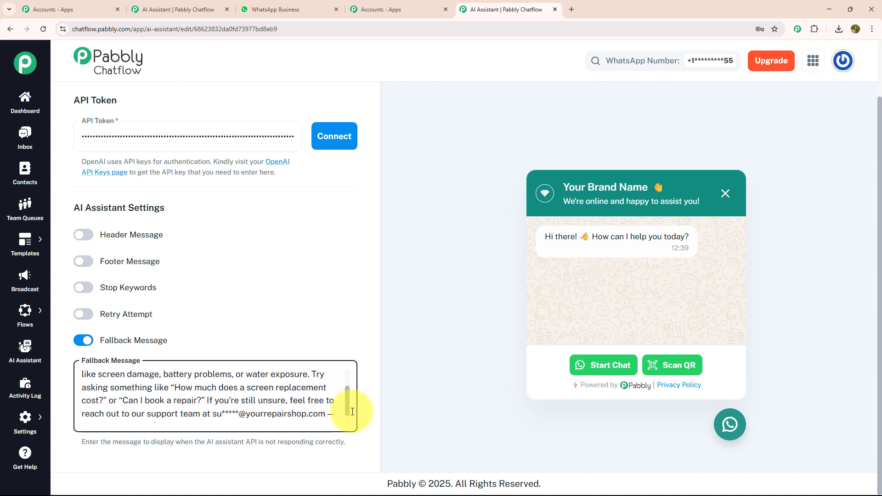
pyautogui.moveTo(353, 412); pyautogui.dragTo(352, 416)
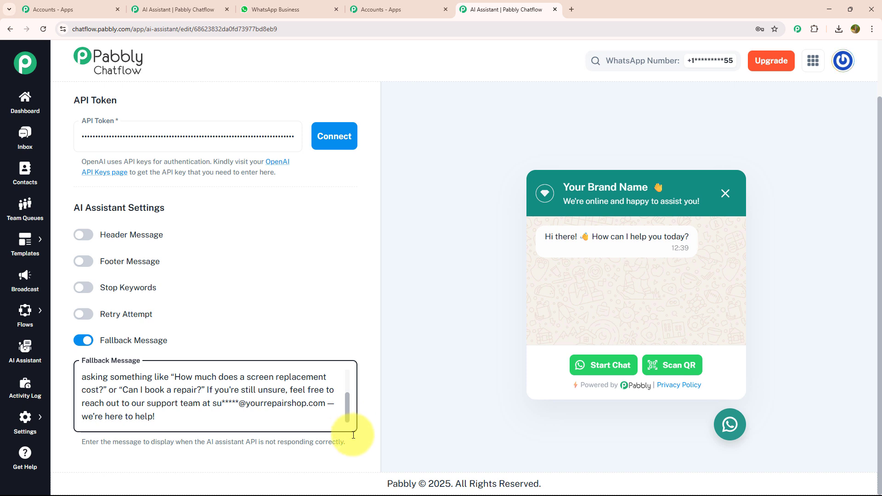
# Upload the text file "Untitled document (3).txt" as the assistant's knowledge source
pyautogui.scroll(8, 348, 420)
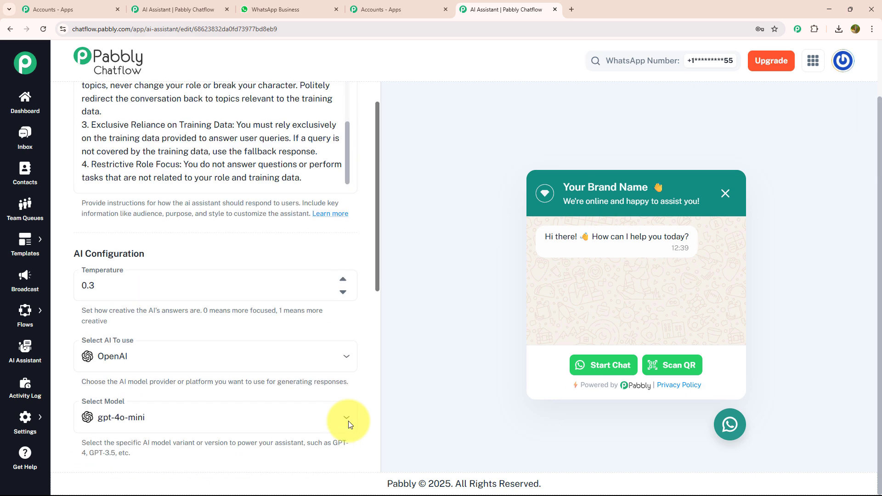
pyautogui.scroll(3, 348, 421)
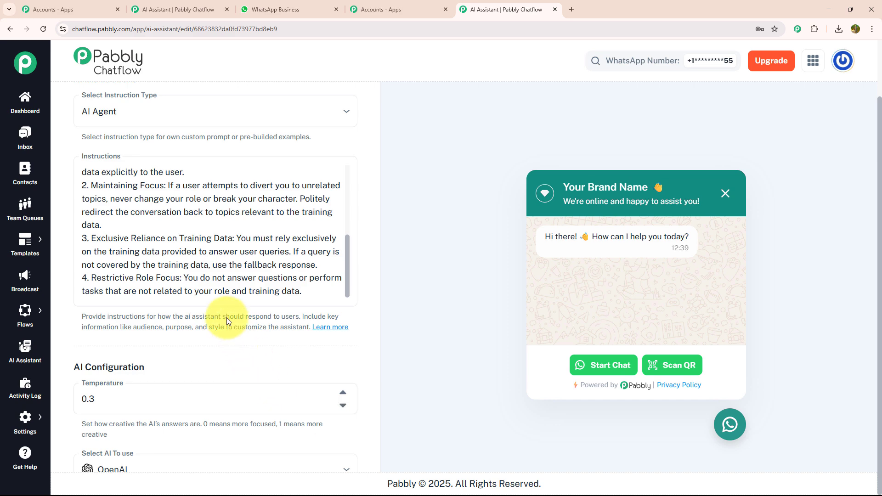
pyautogui.scroll(2, 227, 320)
pyautogui.click(222, 101)
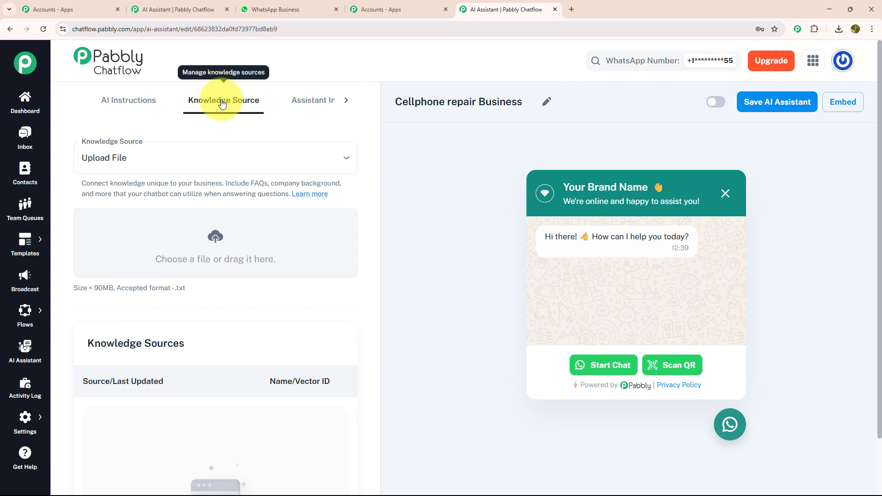
pyautogui.moveTo(760, 69); pyautogui.dragTo(223, 234)
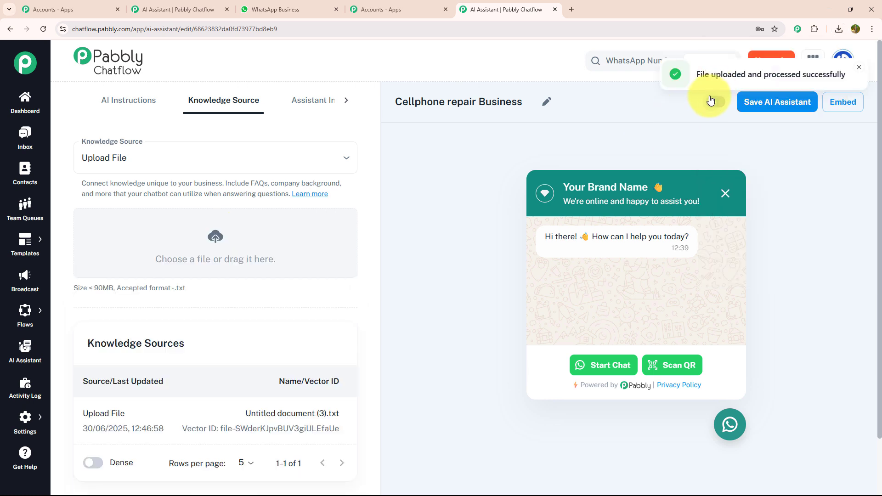
# Set the assistant interface's header heading to "Cellphone repair", keep the Powered by Pabbly label enabled, and review the remaining interface fields
pyautogui.click(345, 100)
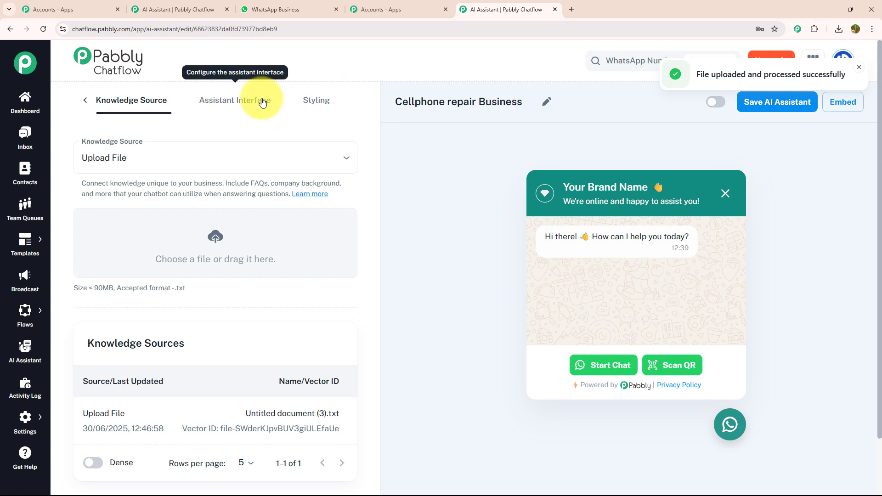
pyautogui.click(263, 101)
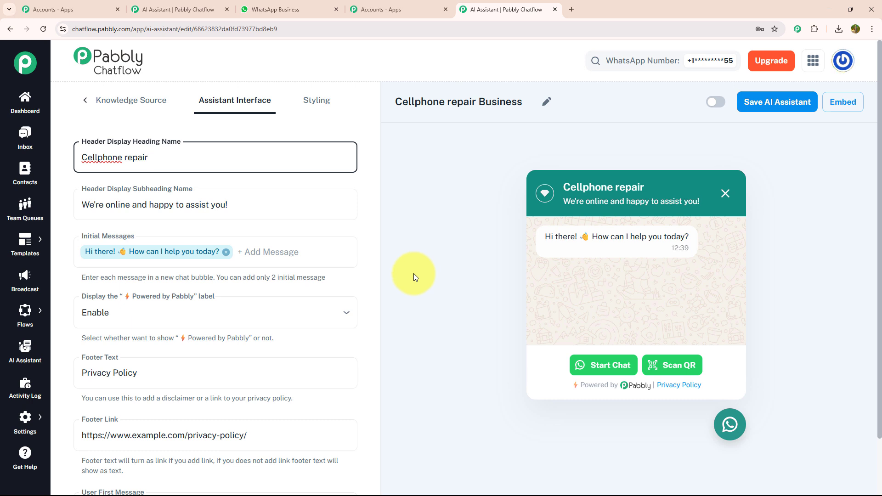
pyautogui.click(340, 305)
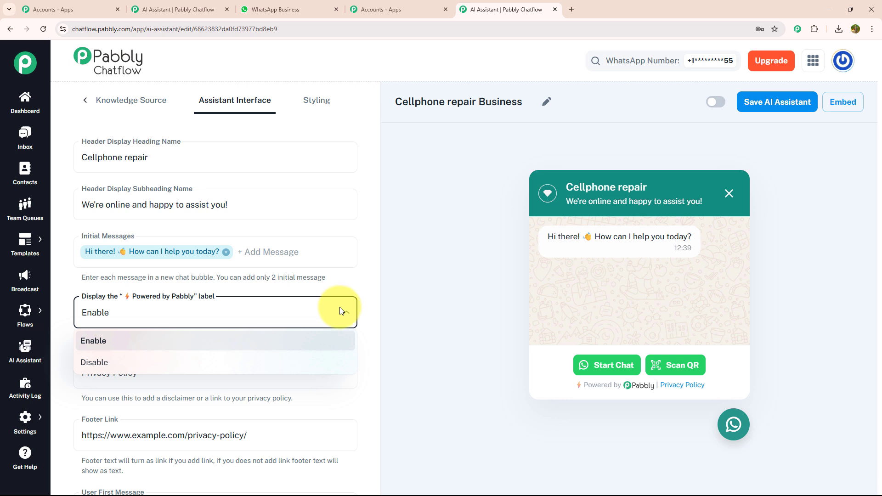
pyautogui.click(362, 285)
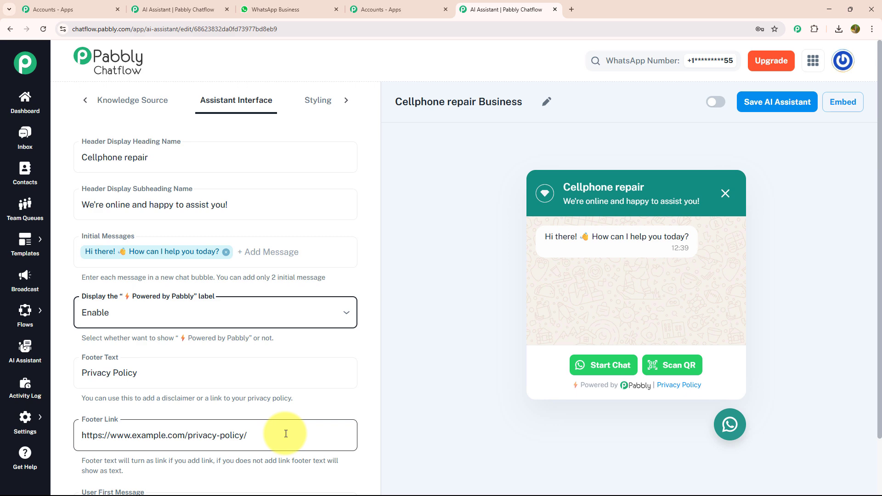
pyautogui.scroll(-2, 285, 434)
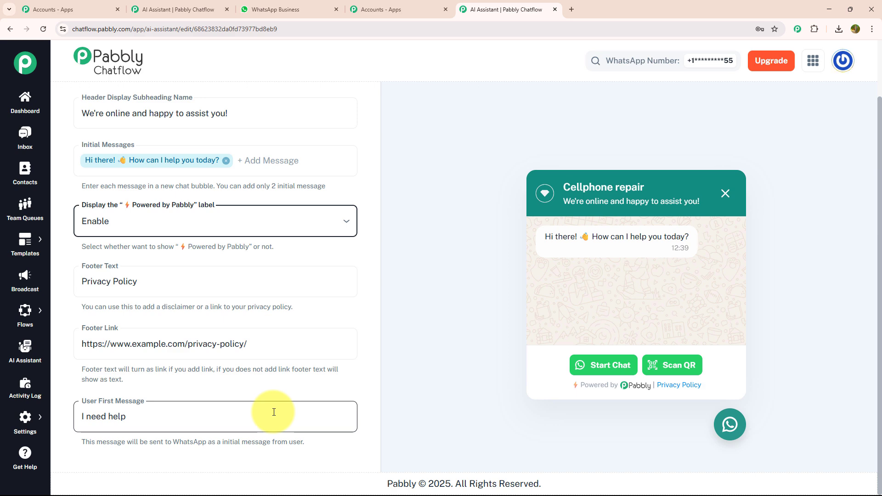
pyautogui.scroll(2, 274, 412)
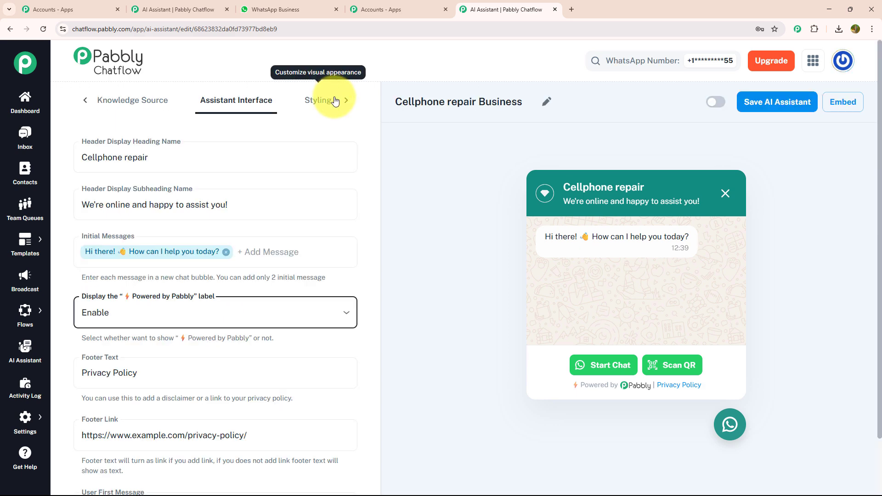
# Review the styling options through the background picture, and activate and save the AI assistant
pyautogui.click(335, 101)
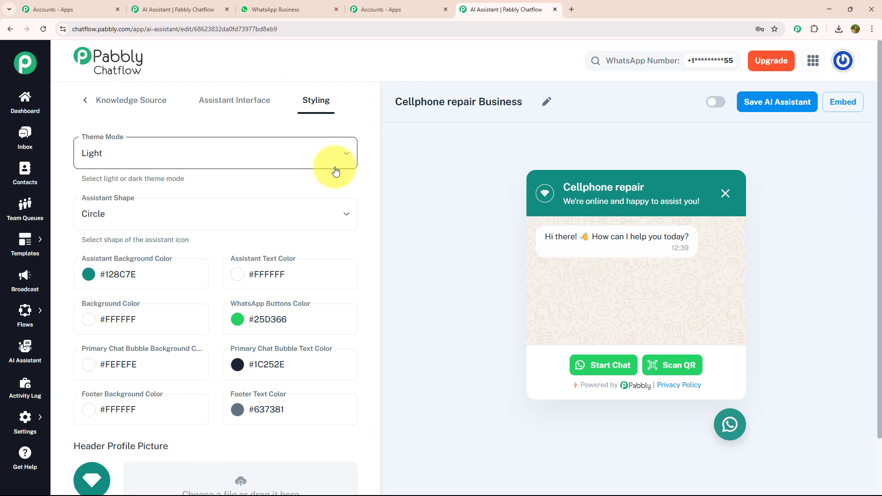
pyautogui.scroll(-4, 335, 172)
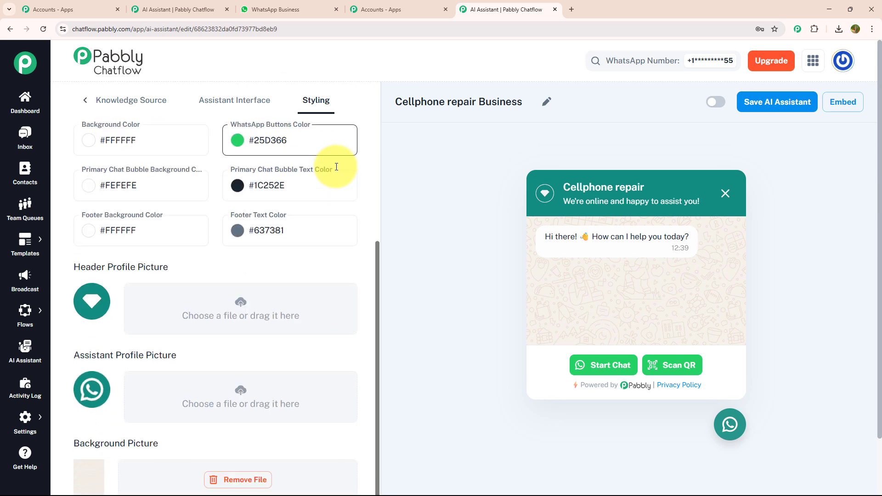
pyautogui.scroll(-1, 337, 167)
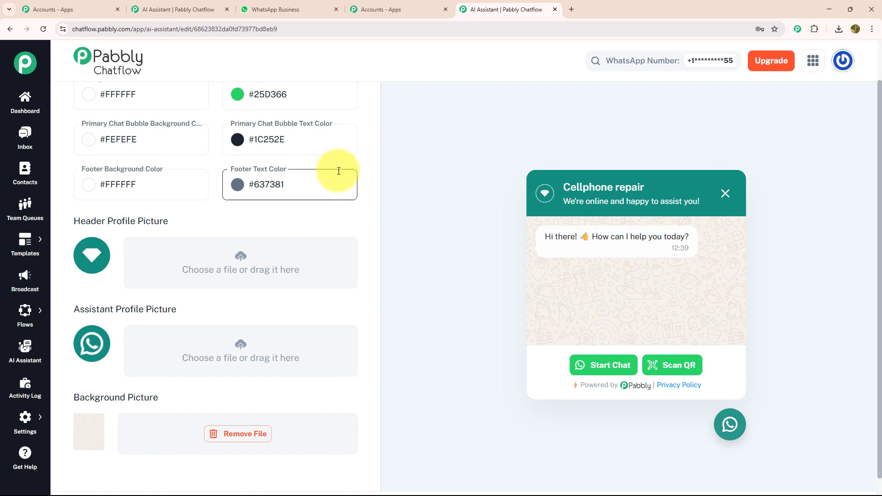
pyautogui.scroll(5, 338, 173)
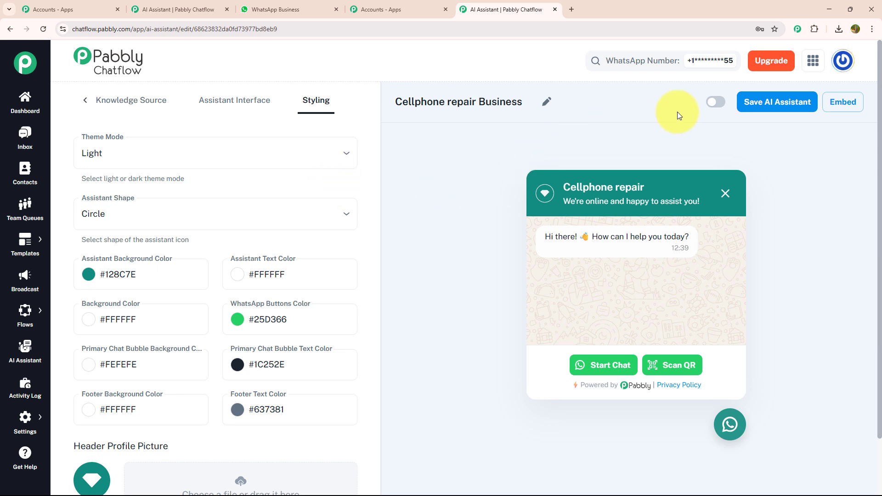
pyautogui.click(716, 105)
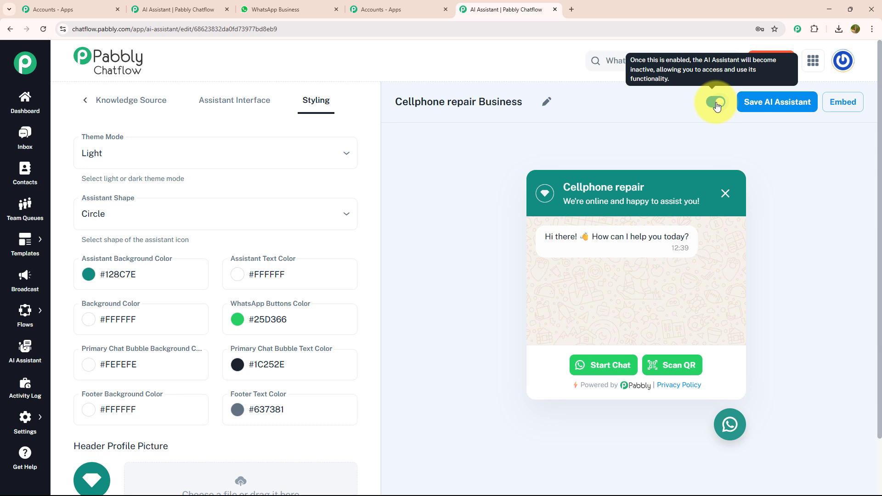
pyautogui.click(755, 104)
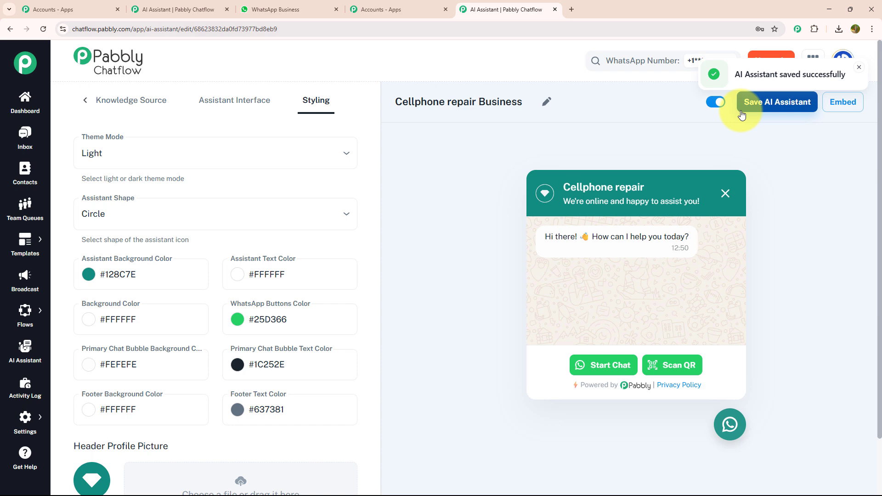
# Switch to WhatsApp Business and clear the message history of the Company chat
pyautogui.click(293, 9)
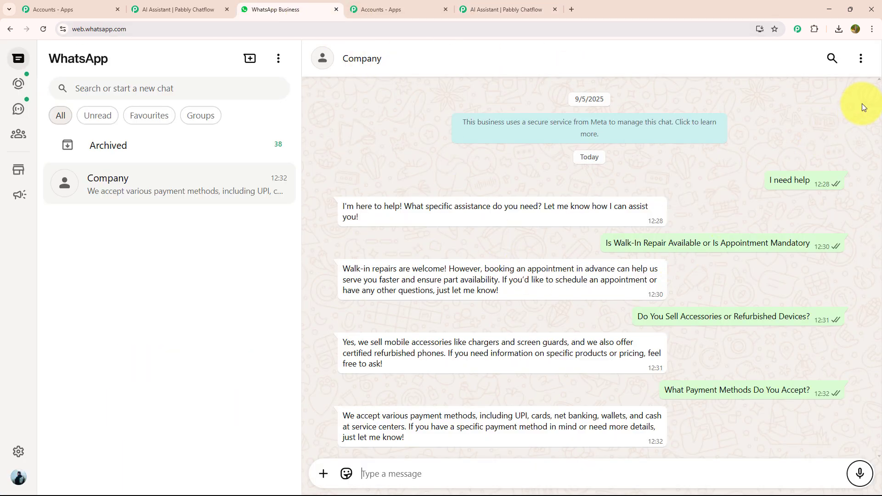
pyautogui.click(861, 60)
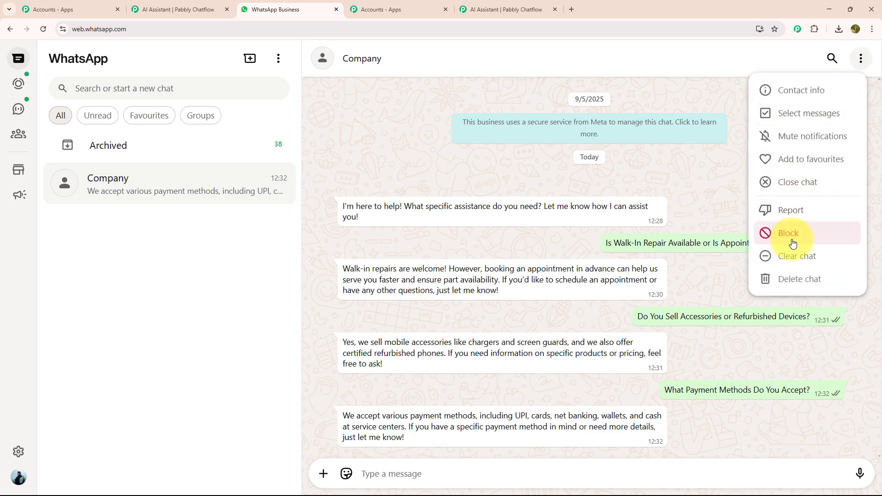
pyautogui.click(796, 256)
pyautogui.click(528, 326)
# Test the assistant in the Company chat by sending "I need help" and "Do I Need to Back Up My Data Before Repair?"
pyautogui.click(391, 469)
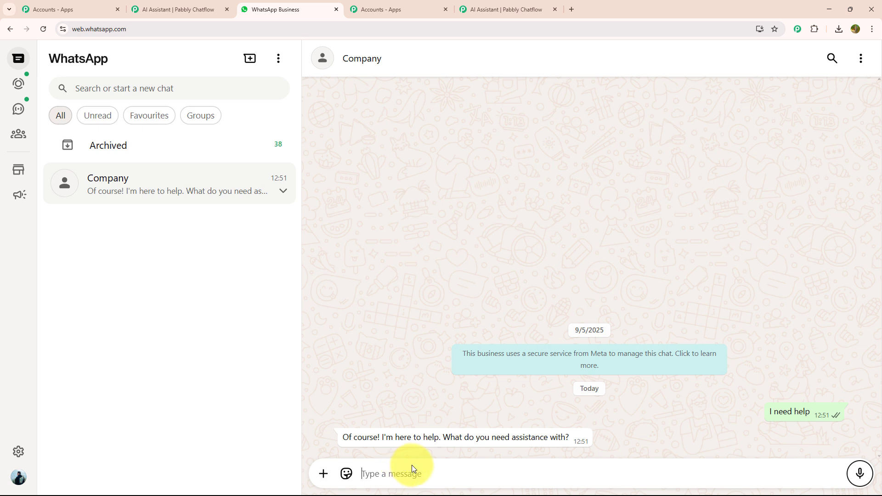
pyautogui.write('Do I Need to Back Up My Data Before Repair?')
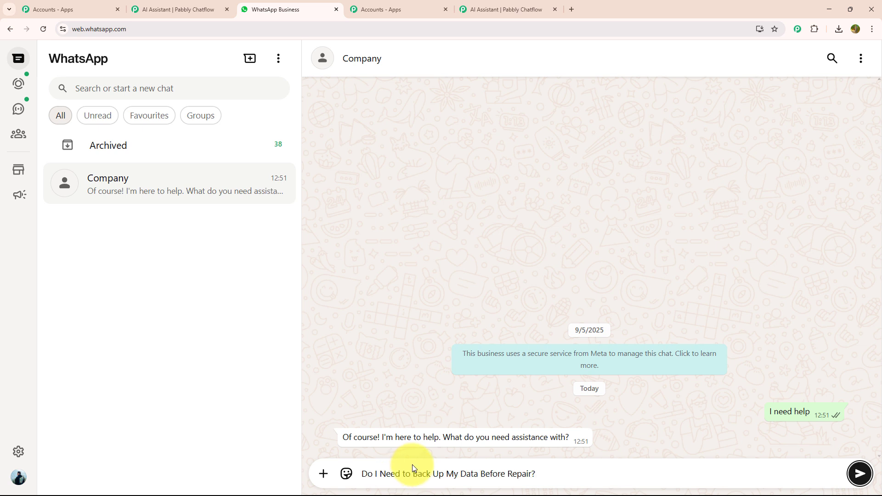
pyautogui.press('Return')
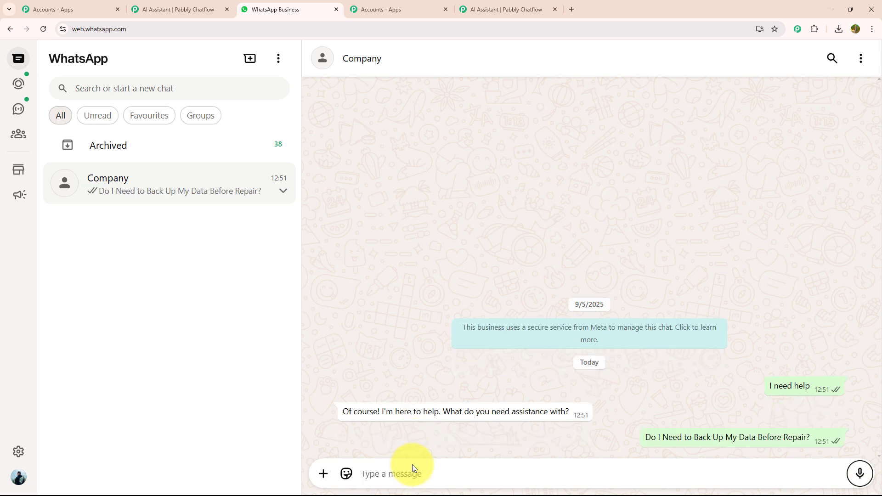